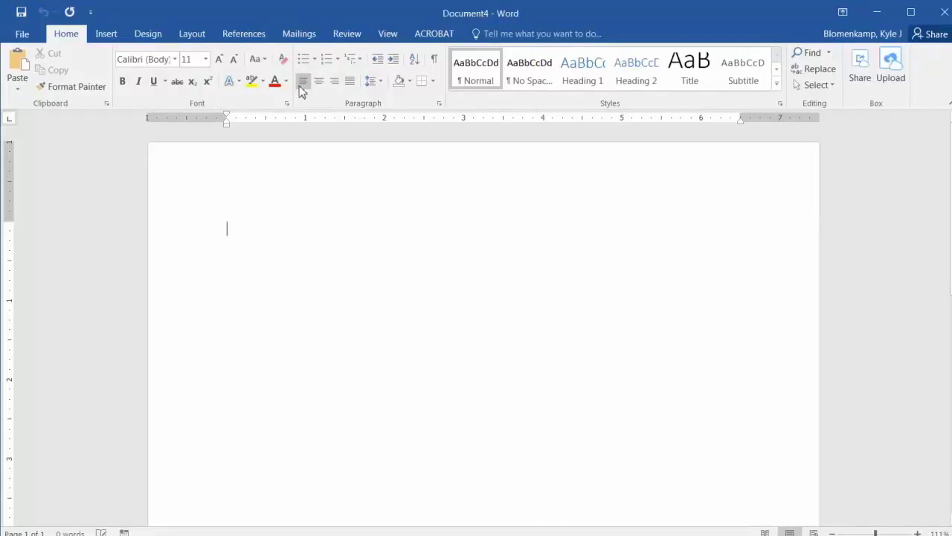
# Start an envelope mail merge with Size 10 envelopes, checking the printing options and keeping the default settings
pyautogui.click(293, 37)
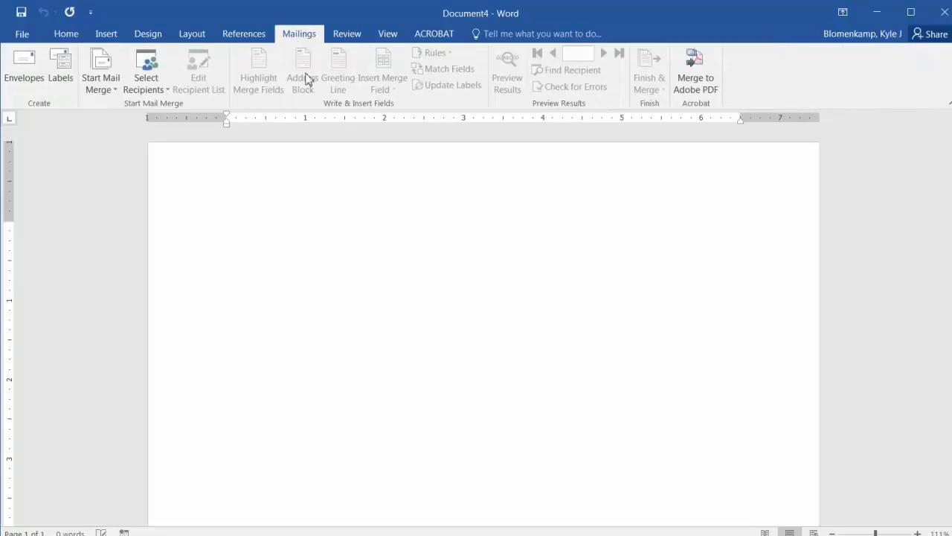
pyautogui.click(98, 88)
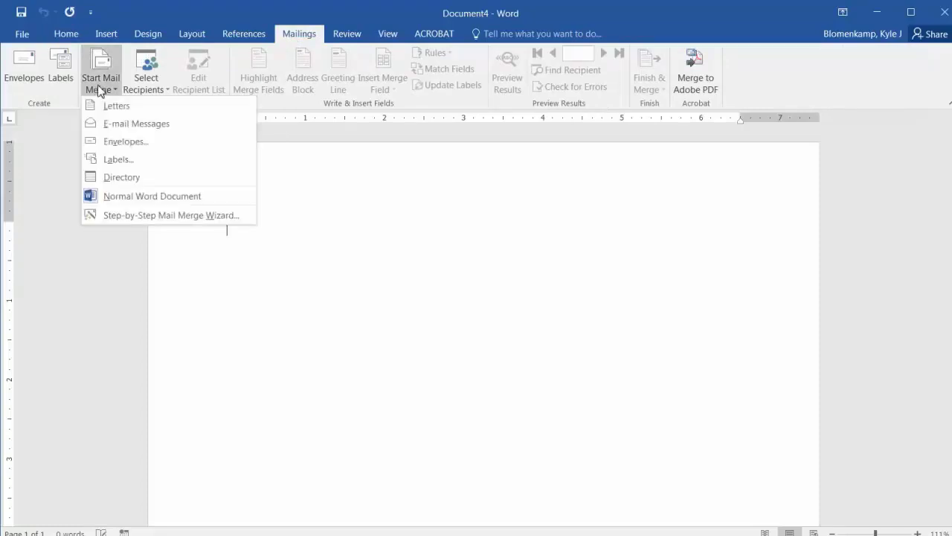
pyautogui.click(124, 145)
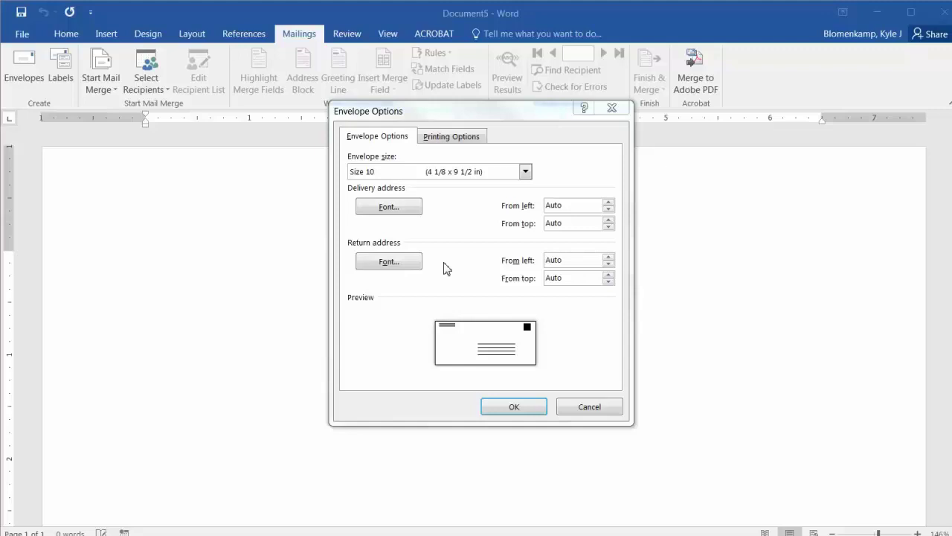
pyautogui.click(466, 142)
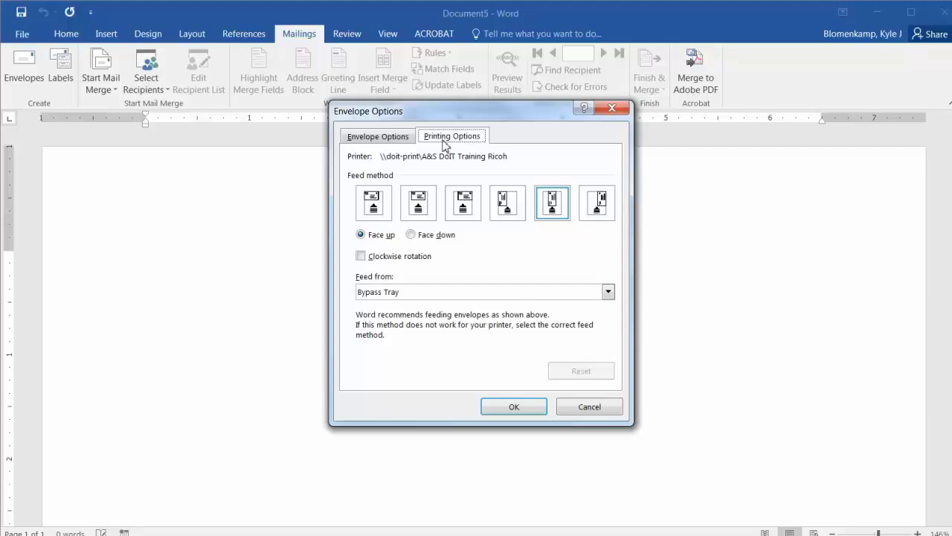
pyautogui.click(383, 140)
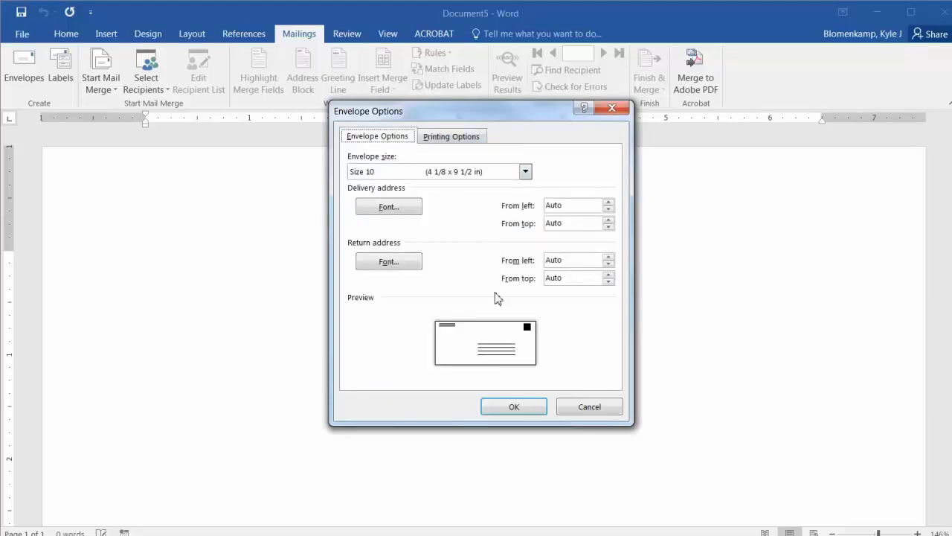
pyautogui.click(522, 408)
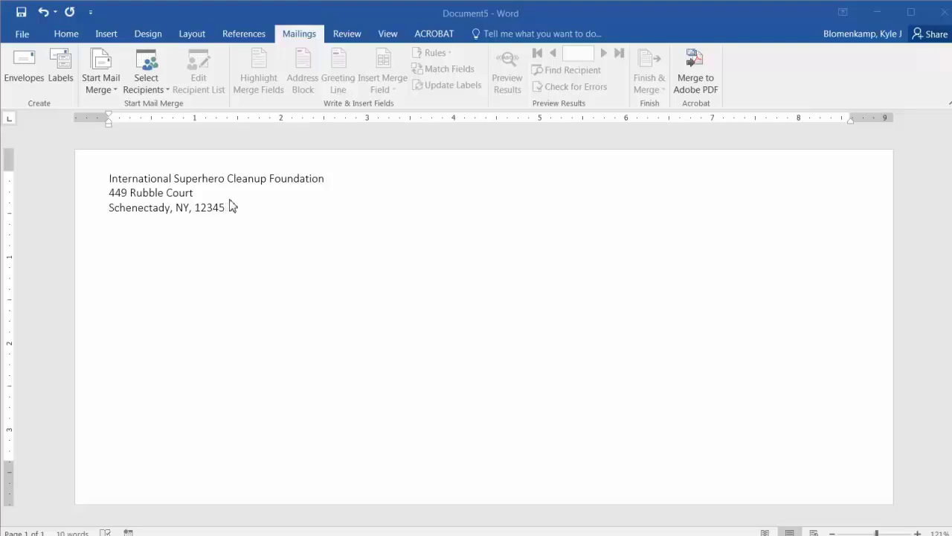
# Show the formatting marks and place the cursor in the envelope's delivery address box
pyautogui.click(69, 35)
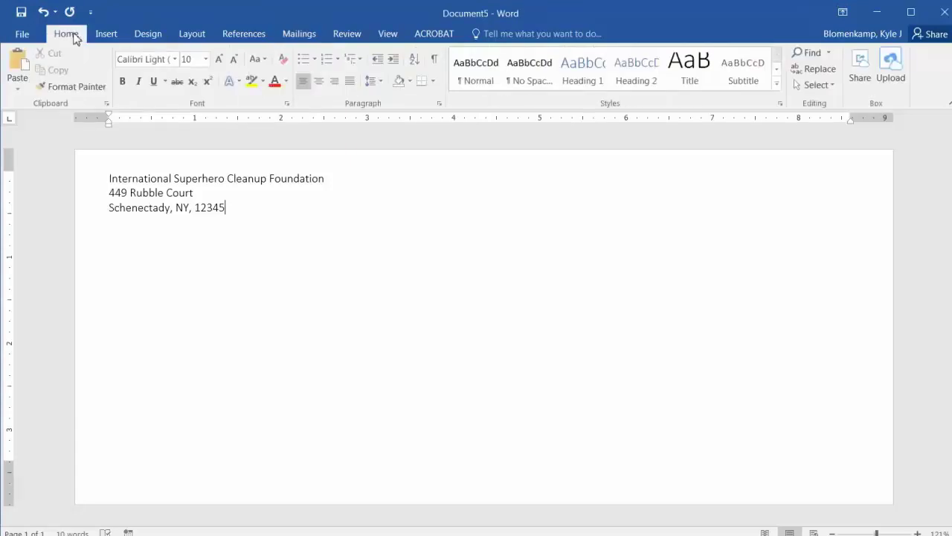
pyautogui.click(436, 63)
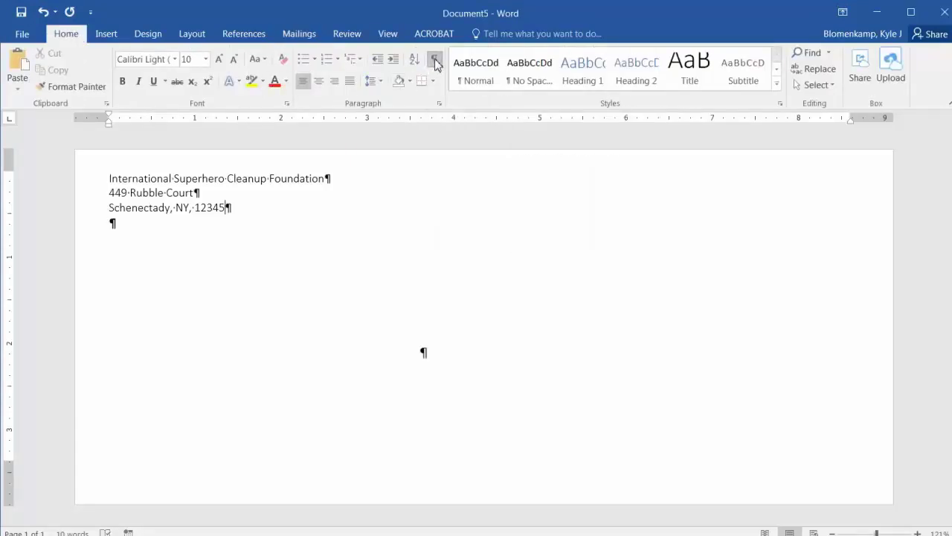
pyautogui.click(472, 366)
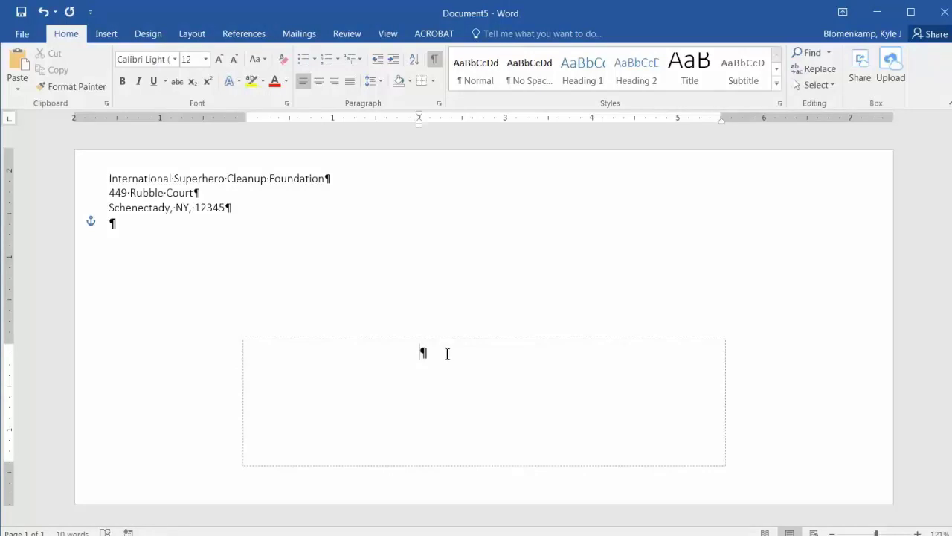
# Use the existing Superhero Member List workbook on the Desktop as recipients, choosing the 'member list$' table with column headers
pyautogui.click(303, 38)
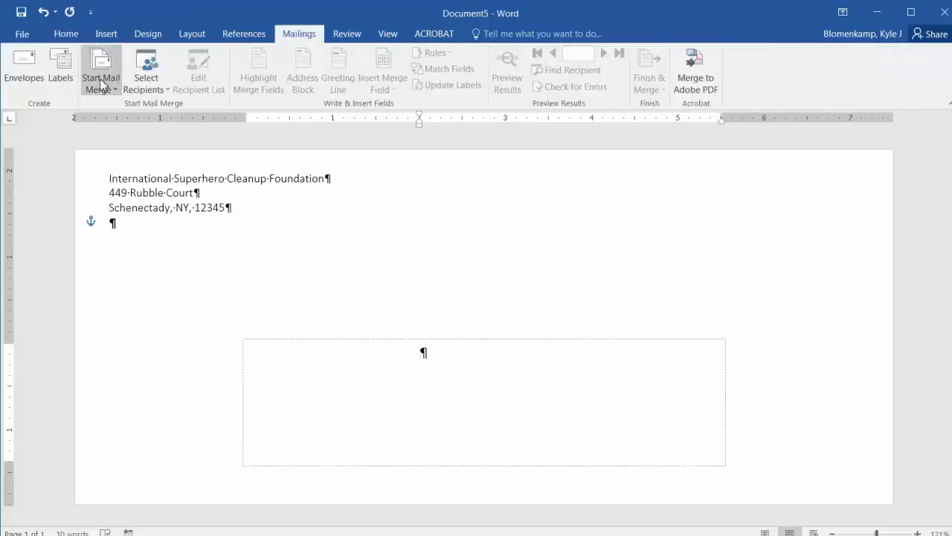
pyautogui.click(137, 87)
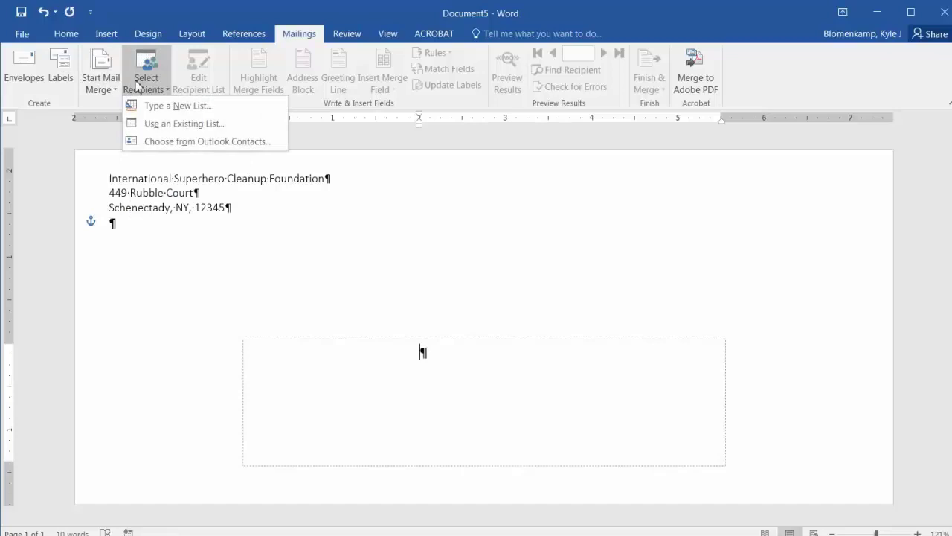
pyautogui.click(188, 124)
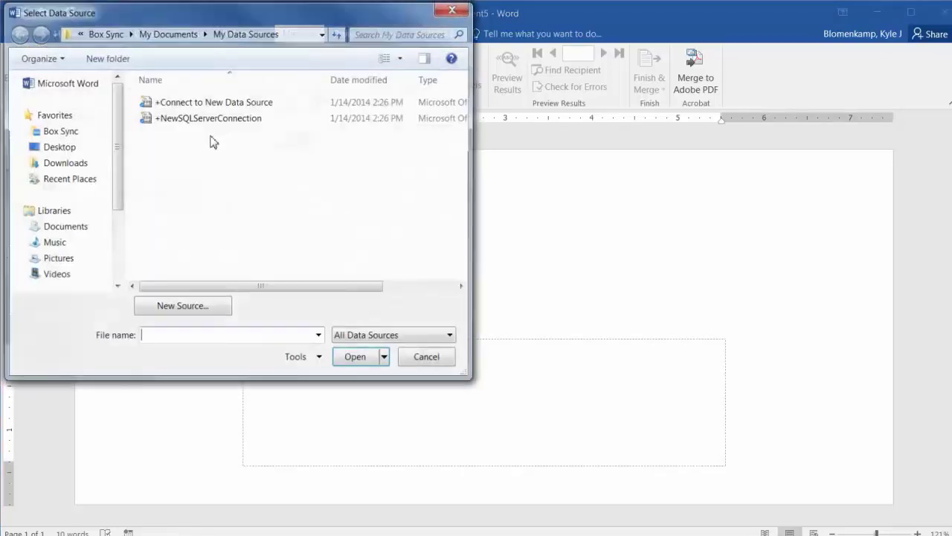
pyautogui.click(93, 149)
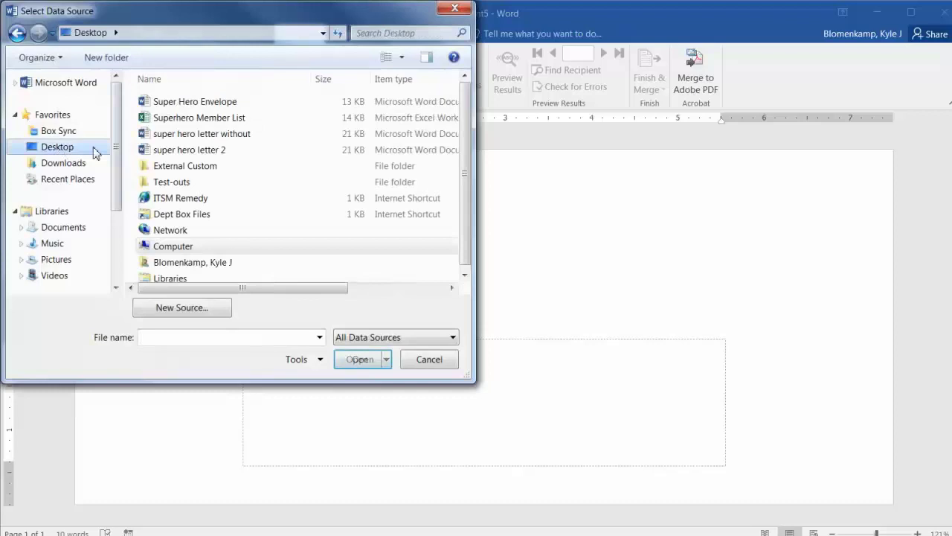
pyautogui.doubleClick(201, 118)
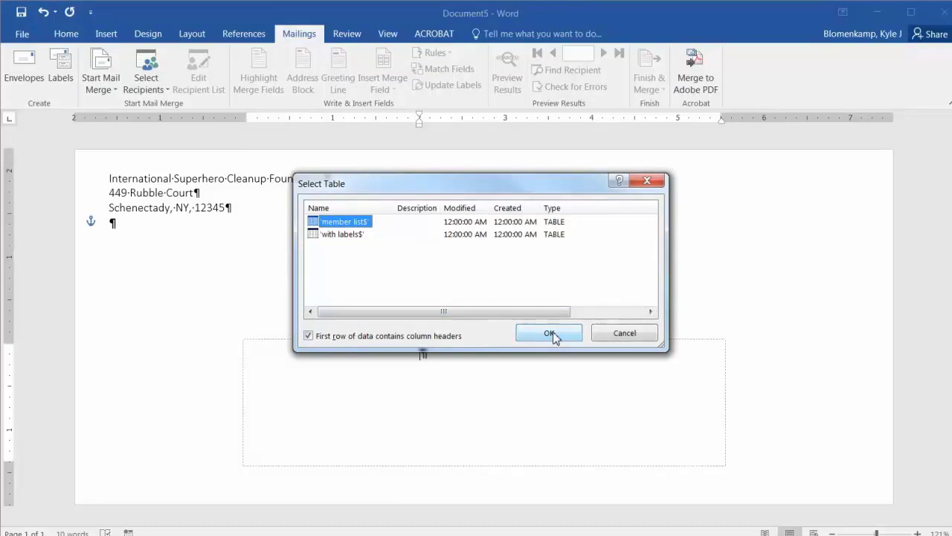
pyautogui.click(550, 334)
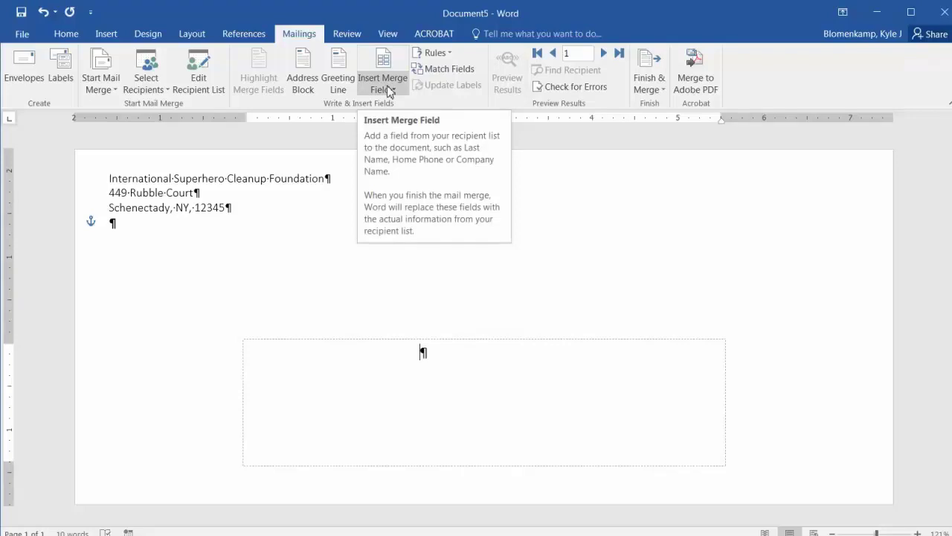
# Insert an address block in the delivery address box, using the "Mr. Joshua Randall Jr." name format with the postal address
pyautogui.click(388, 90)
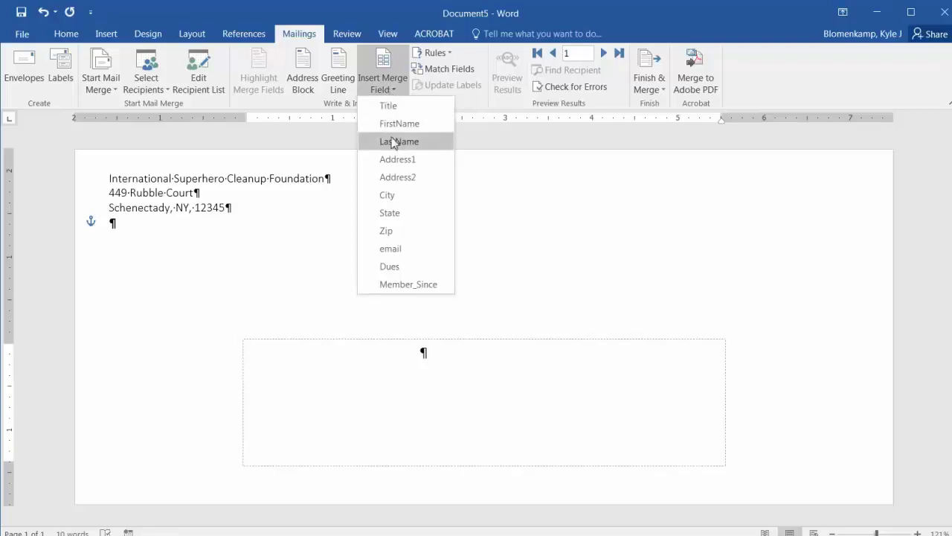
pyautogui.click(389, 82)
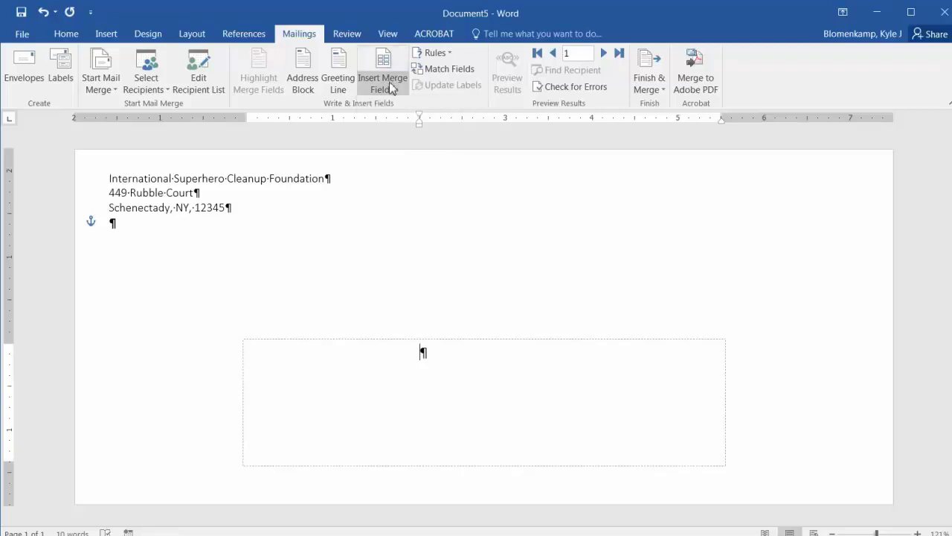
pyautogui.click(302, 87)
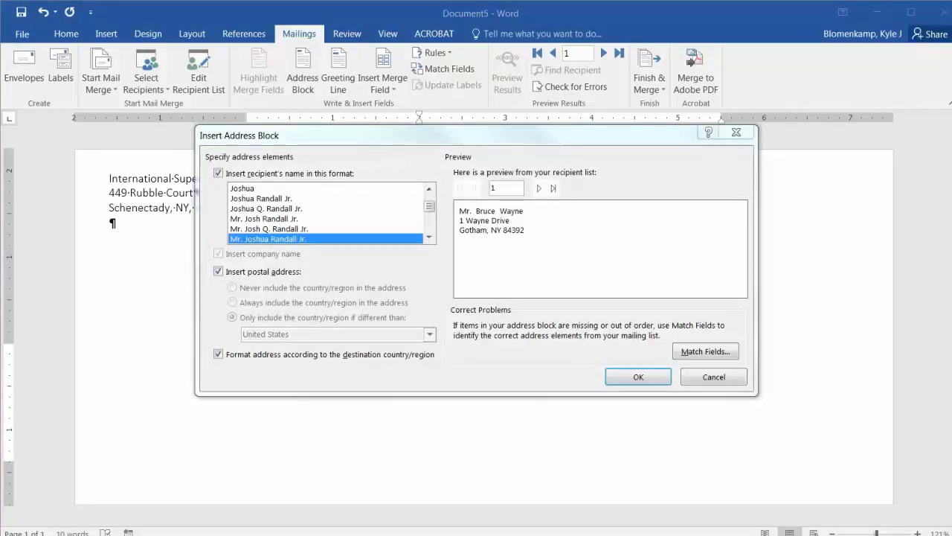
pyautogui.hotkey('alt', 'Tab')
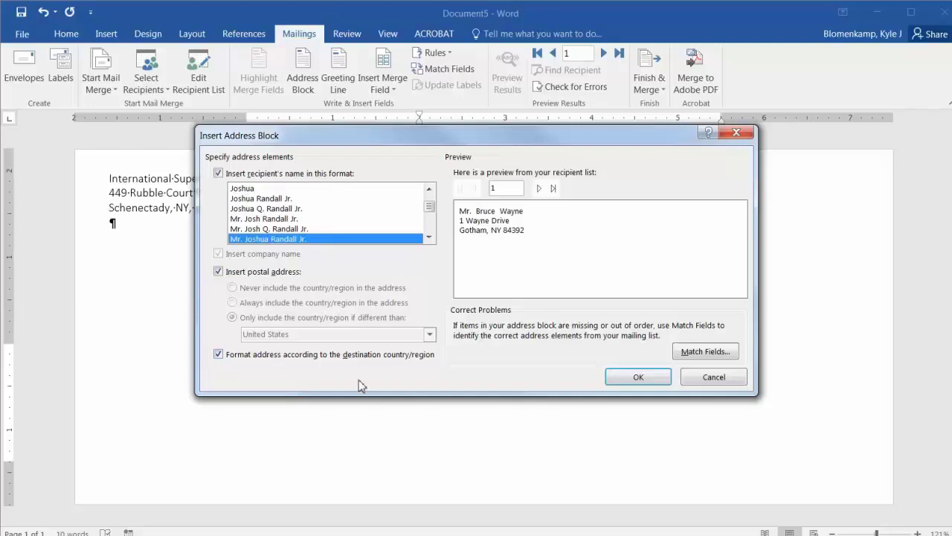
pyautogui.click(631, 378)
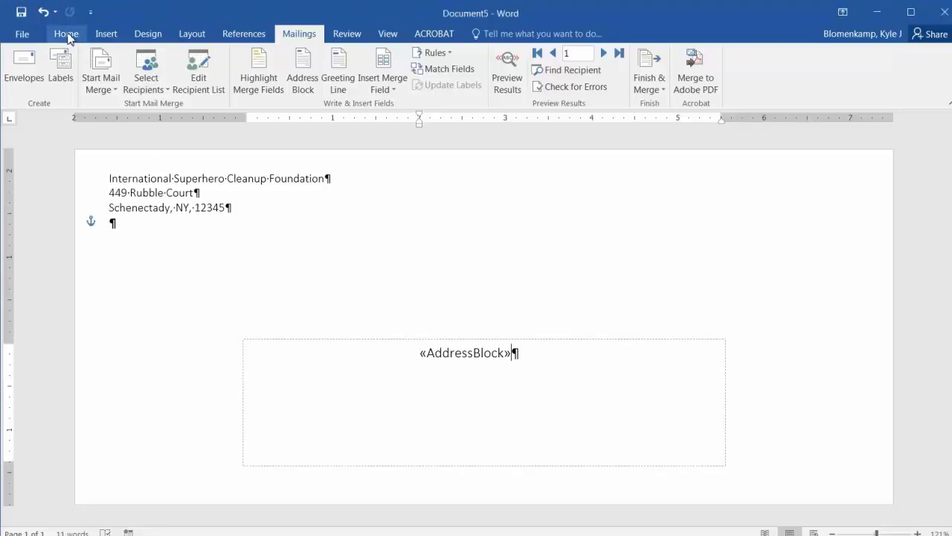
# Hide the formatting marks and turn on the preview of the merge results on the envelope
pyautogui.click(67, 36)
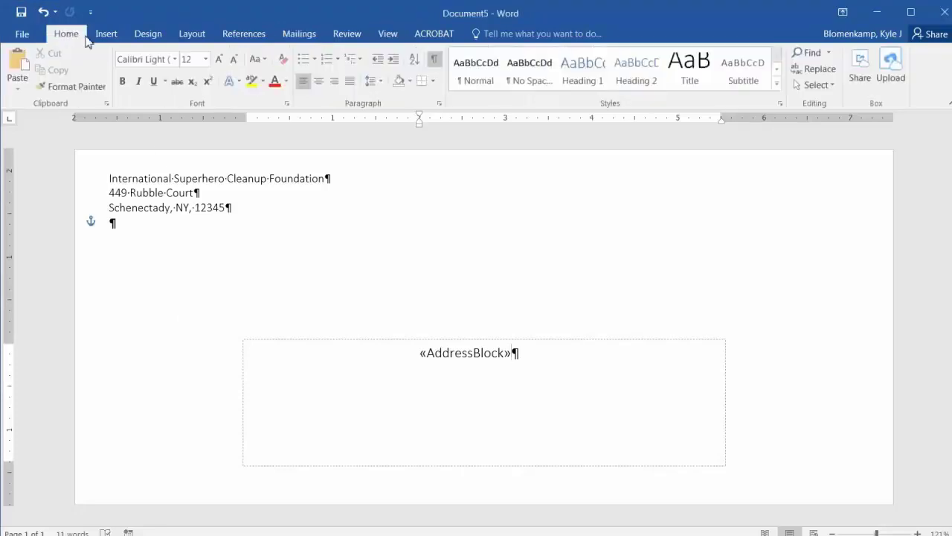
pyautogui.click(435, 60)
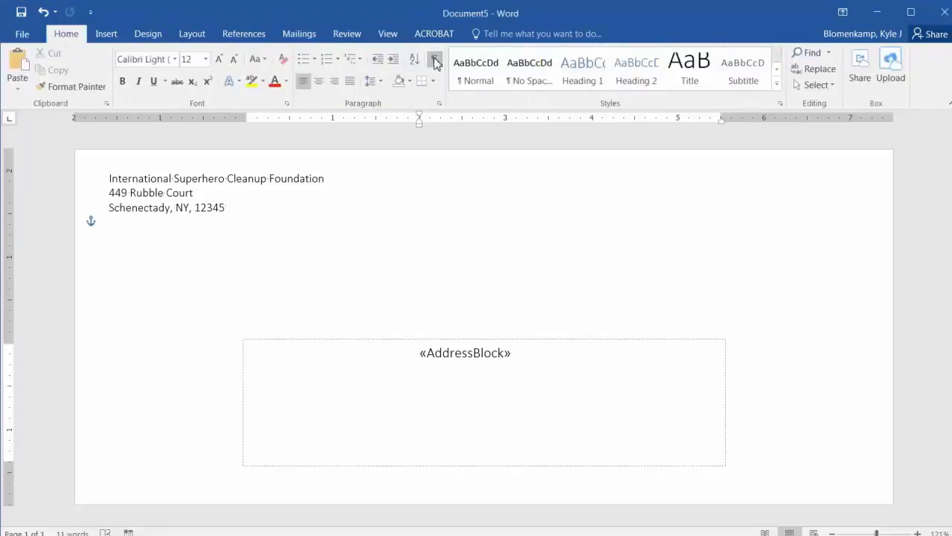
pyautogui.click(297, 34)
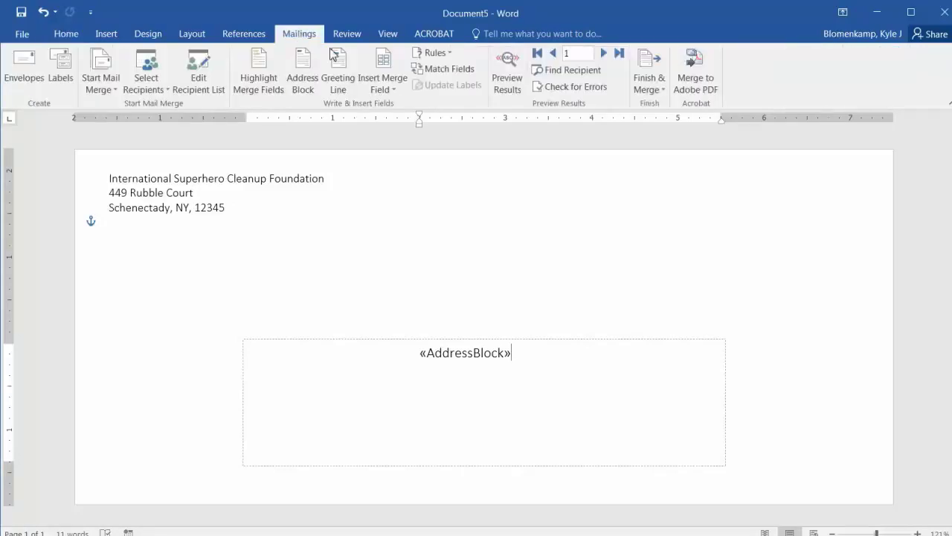
pyautogui.click(519, 82)
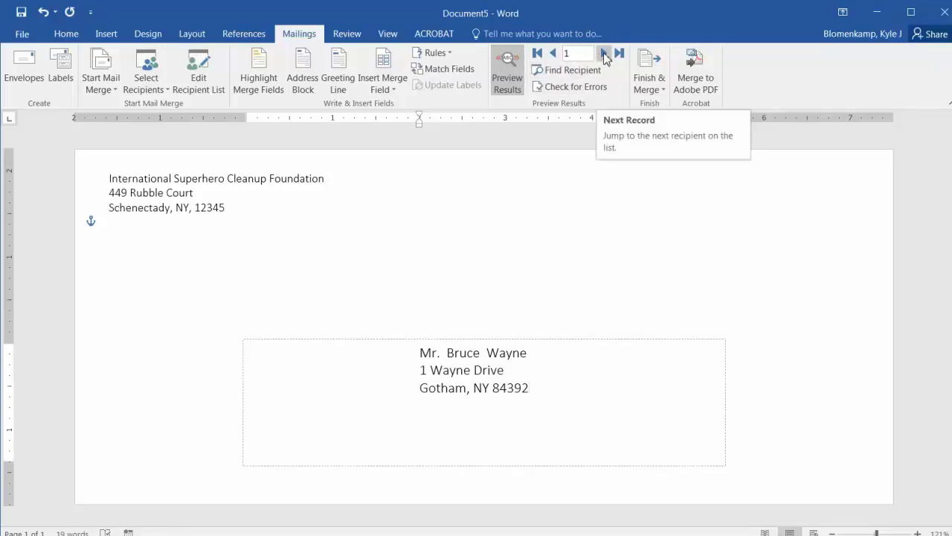
# Browse the previewed recipient records forward to record 7 and back to record 3, checking each delivery address
pyautogui.click(604, 53)
pyautogui.click(605, 54)
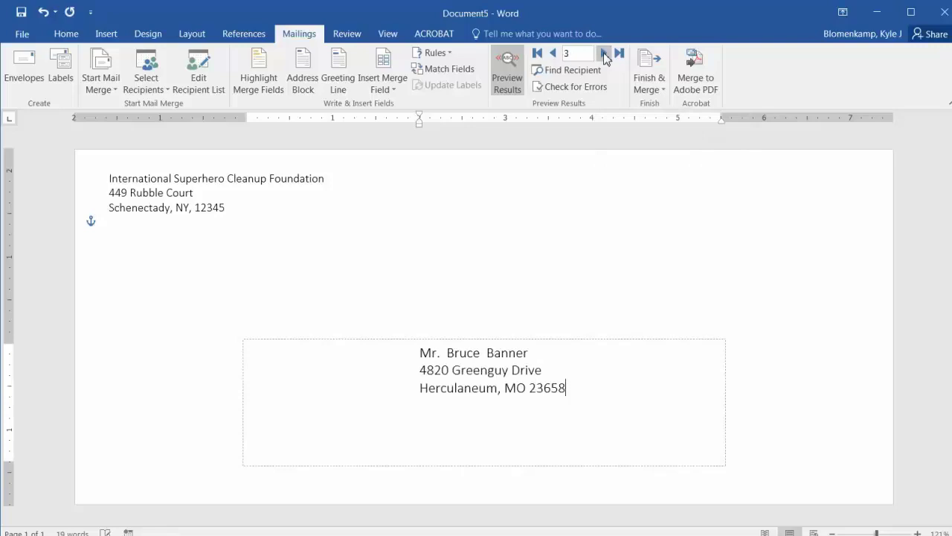
pyautogui.click(604, 54)
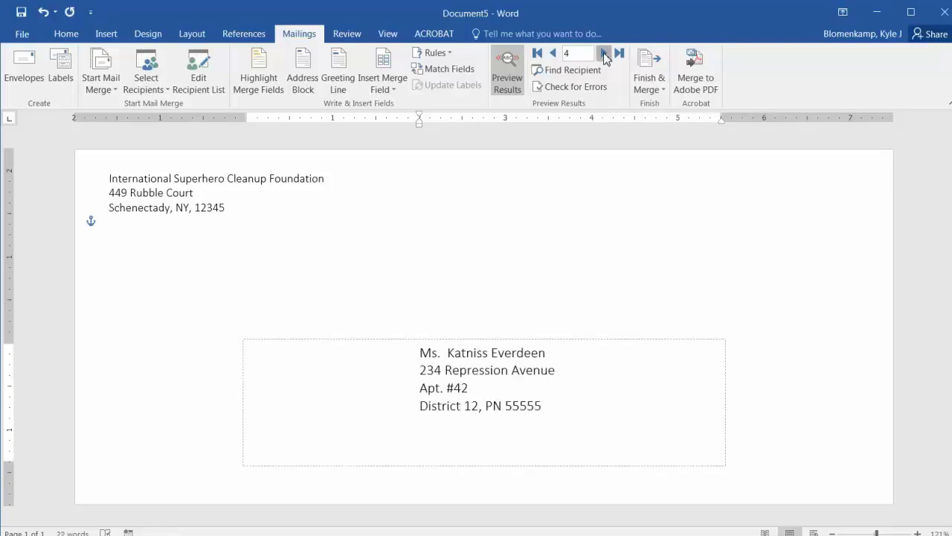
pyautogui.click(604, 54)
pyautogui.click(604, 54)
pyautogui.click(604, 55)
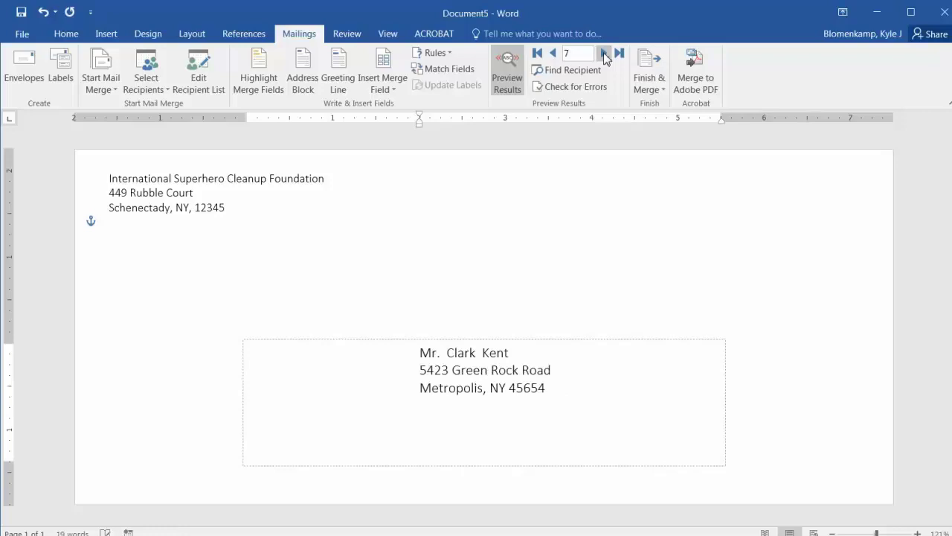
pyautogui.click(553, 55)
pyautogui.click(554, 53)
pyautogui.click(554, 54)
pyautogui.click(553, 54)
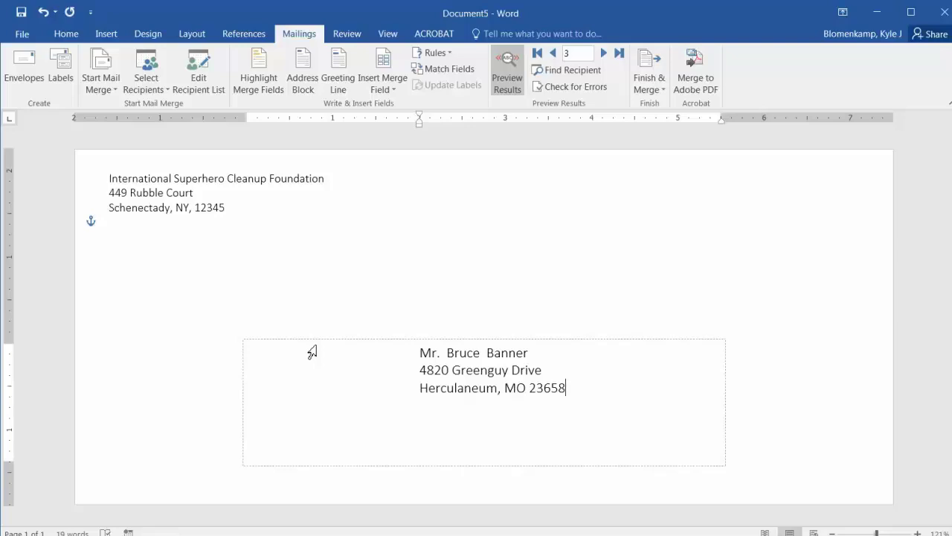
# Finish the merge by creating a new document of individual envelopes for all records
pyautogui.click(659, 89)
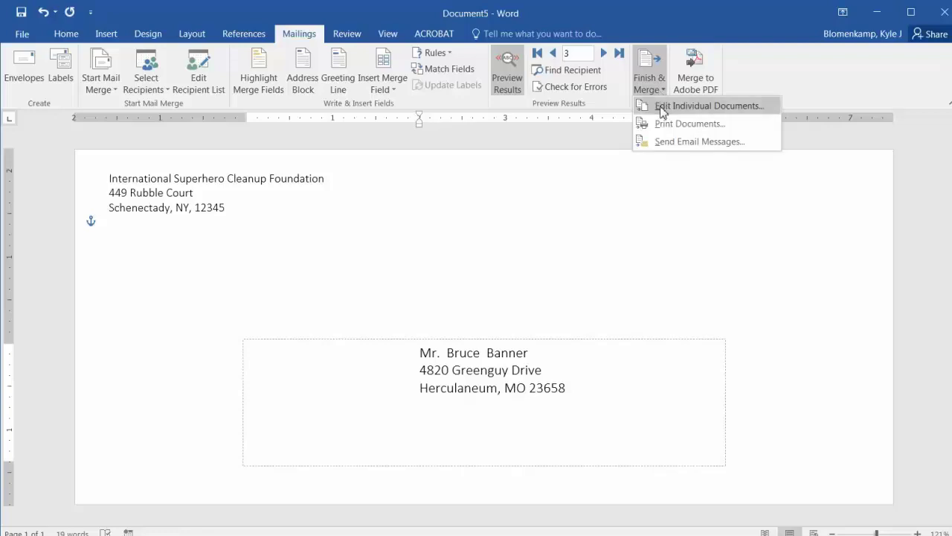
pyautogui.click(661, 108)
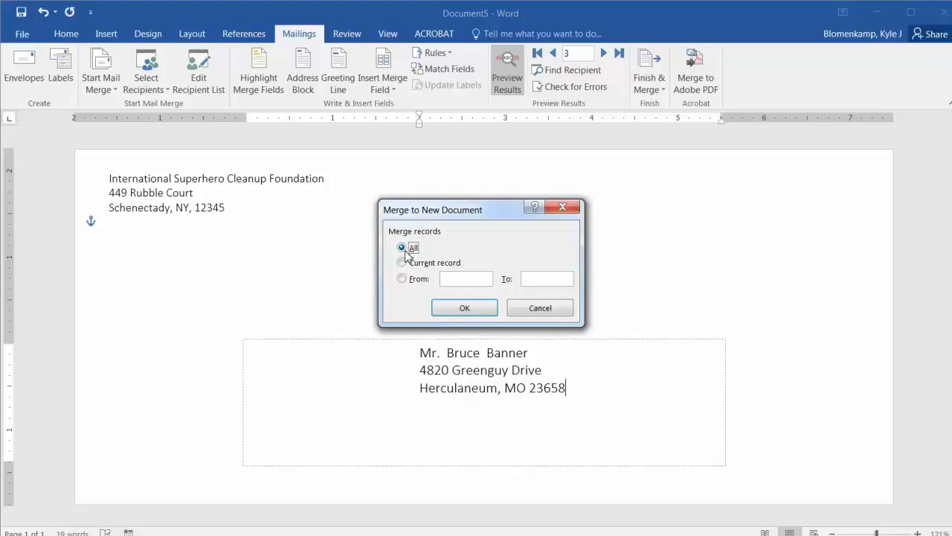
pyautogui.click(464, 309)
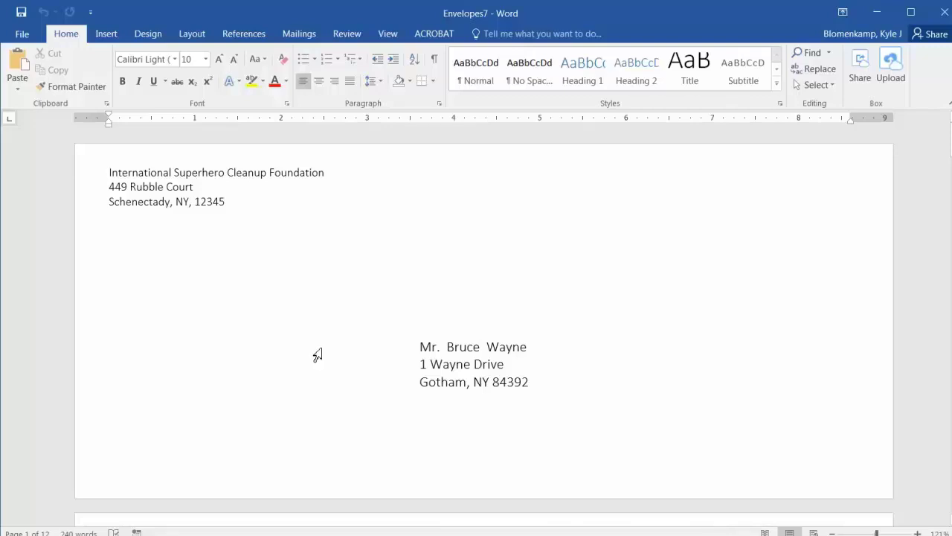
# Look through the merged envelopes in the new document, examining the return and delivery addresses on each page
pyautogui.scroll(-4, 316, 354)
pyautogui.scroll(-5, 318, 354)
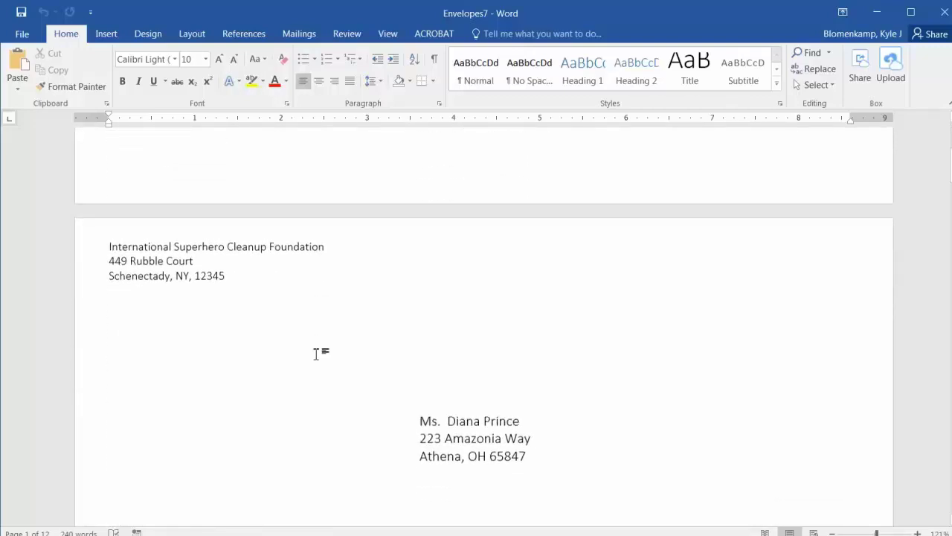
pyautogui.scroll(-6, 317, 357)
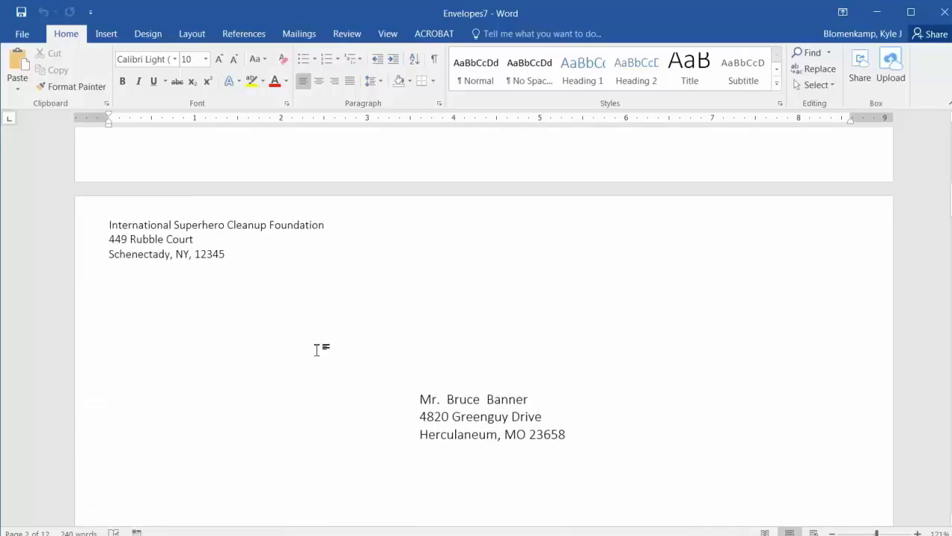
pyautogui.scroll(-4, 317, 351)
pyautogui.scroll(-6, 318, 351)
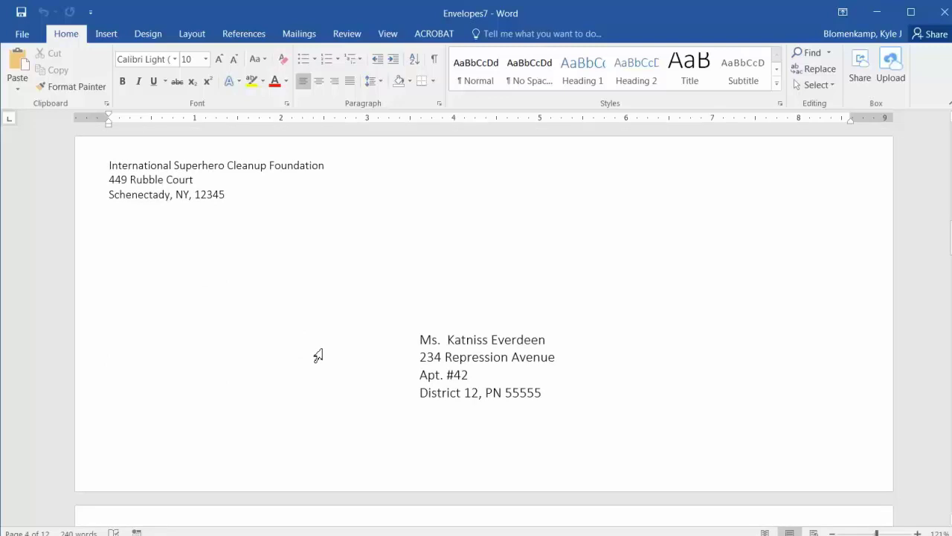
pyautogui.scroll(-9, 318, 355)
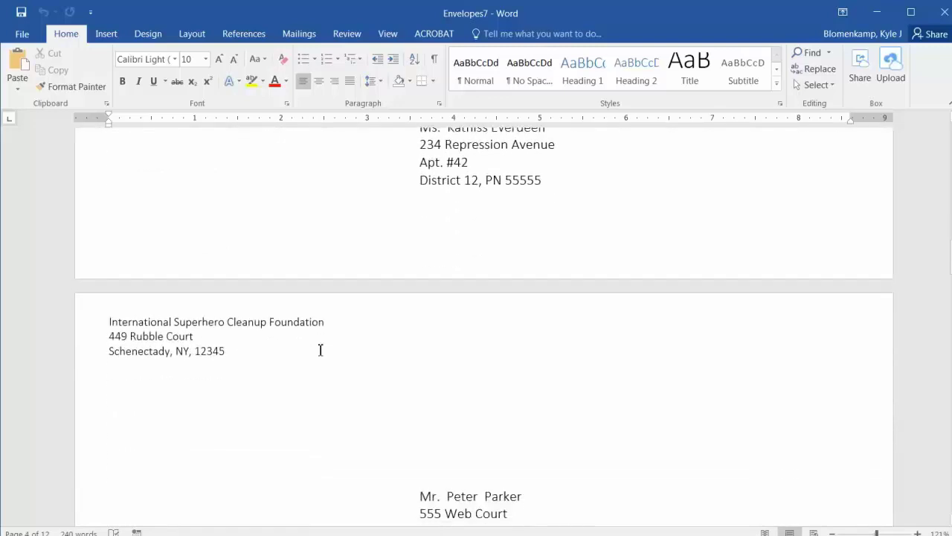
pyautogui.scroll(-7, 318, 355)
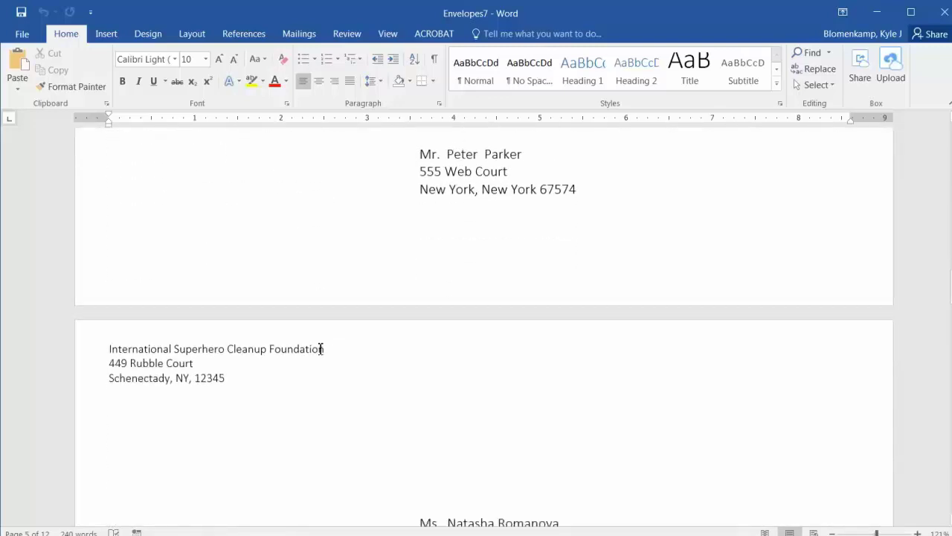
pyautogui.scroll(-8, 318, 354)
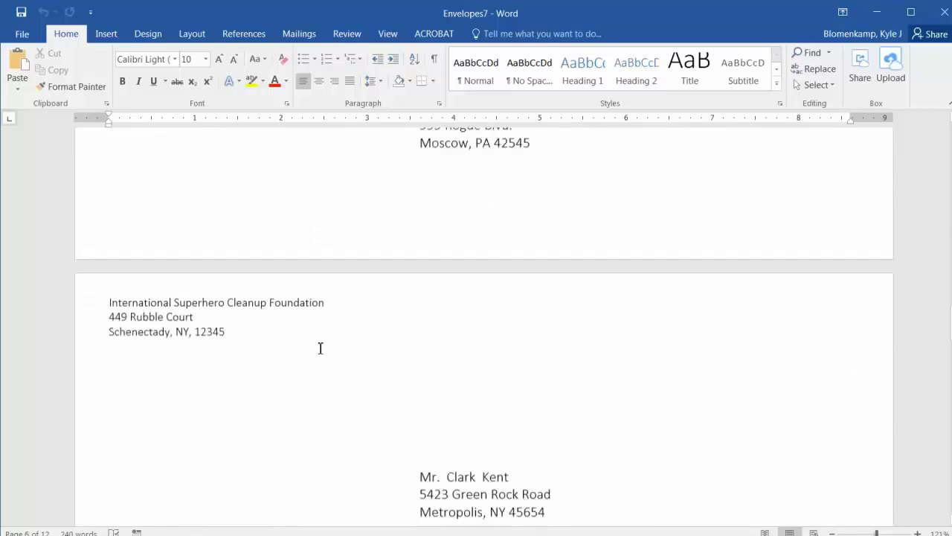
pyautogui.scroll(-11, 319, 354)
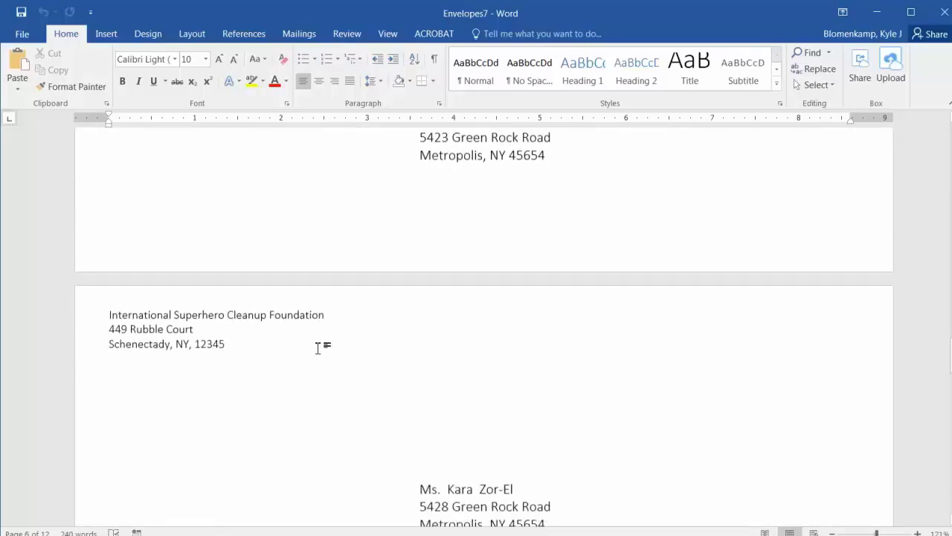